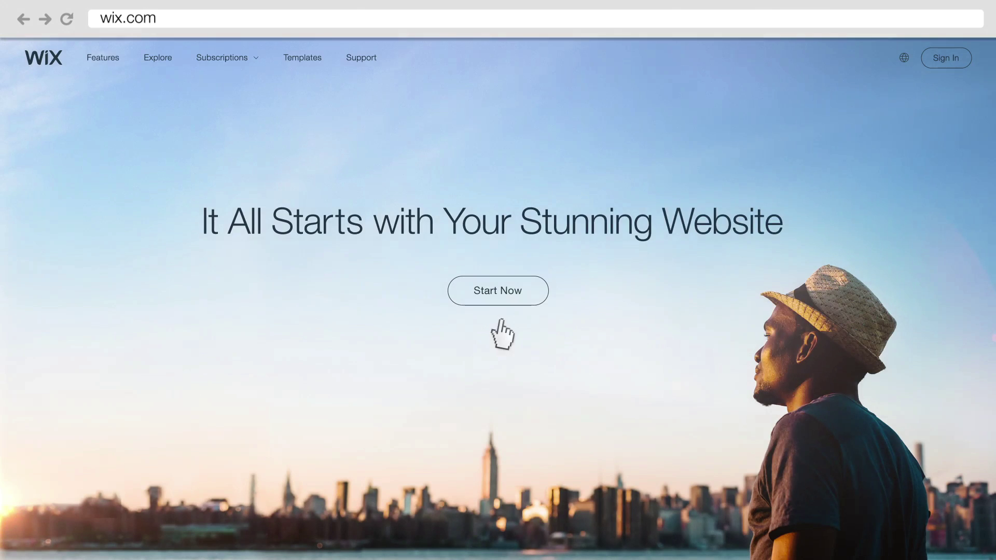
Start a new Wix site from the Chocolate Shop template and open it in the Editor
{"action": "left_click", "coordinate": [506, 291]}
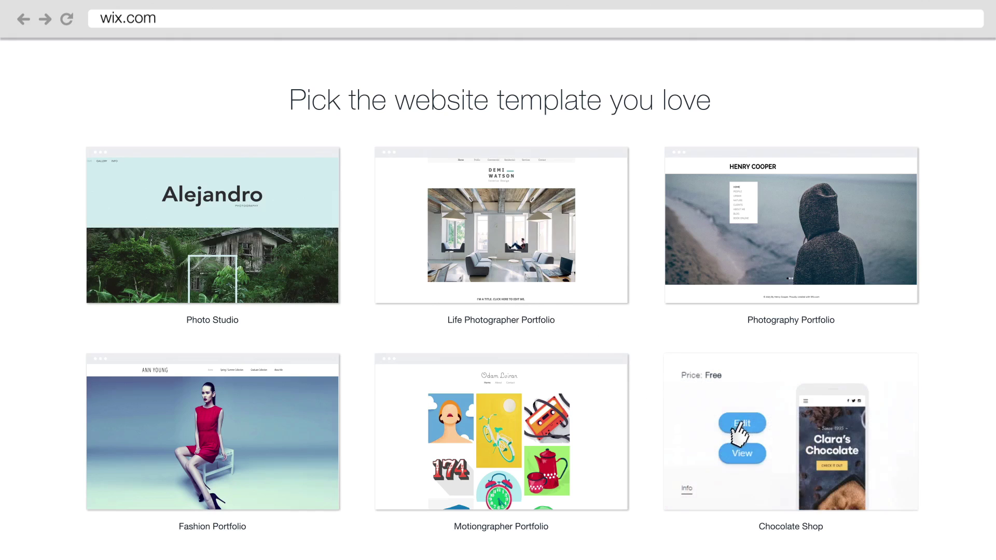
{"action": "left_click", "coordinate": [736, 421]}
{"action": "scroll", "coordinate": [498, 342], "scroll_direction": "down", "scroll_amount": 10}
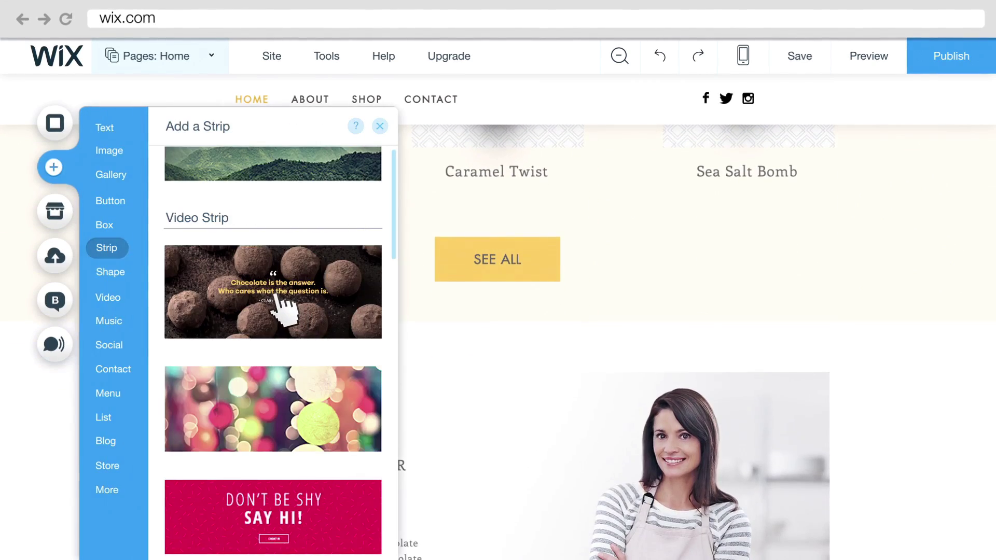
Drag the chocolate truffle 'Chocolate is the answer' video strip onto the page below SEE ALL
{"action": "left_click_drag", "start_coordinate": [280, 307], "coordinate": [493, 363]}
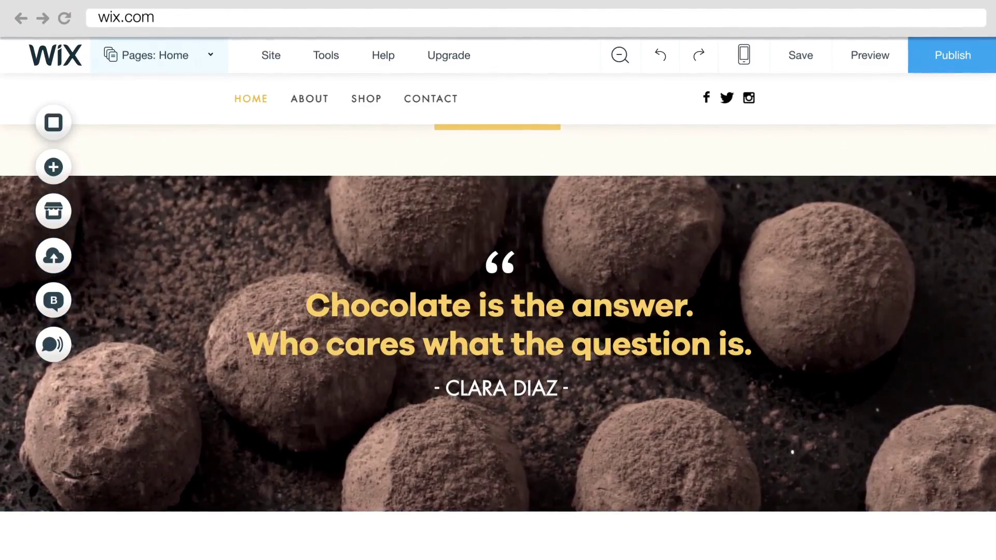
{"action": "scroll", "coordinate": [498, 291], "scroll_direction": "down", "scroll_amount": 2}
{"action": "scroll", "coordinate": [301, 372], "scroll_direction": "down", "scroll_amount": 10}
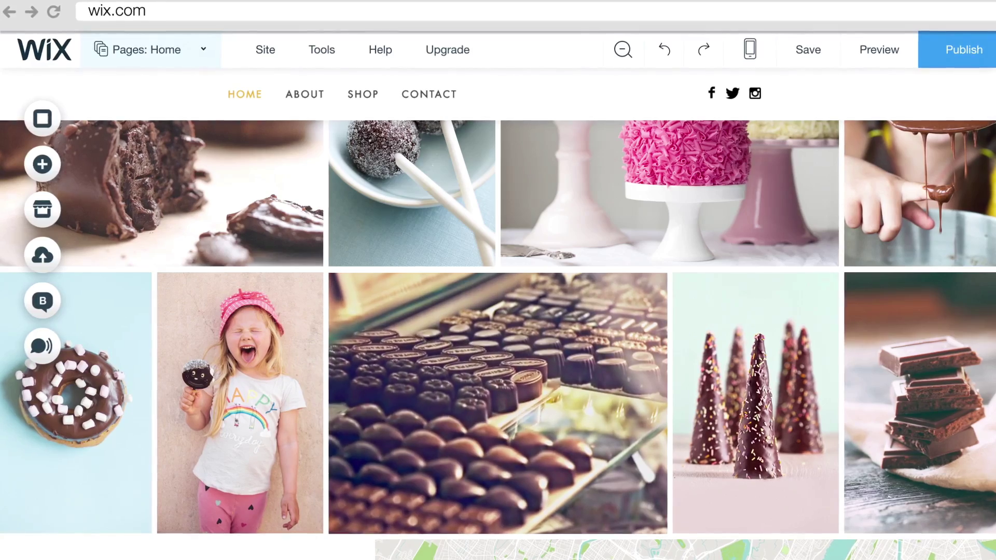
{"action": "scroll", "coordinate": [150, 459], "scroll_direction": "up", "scroll_amount": 8}
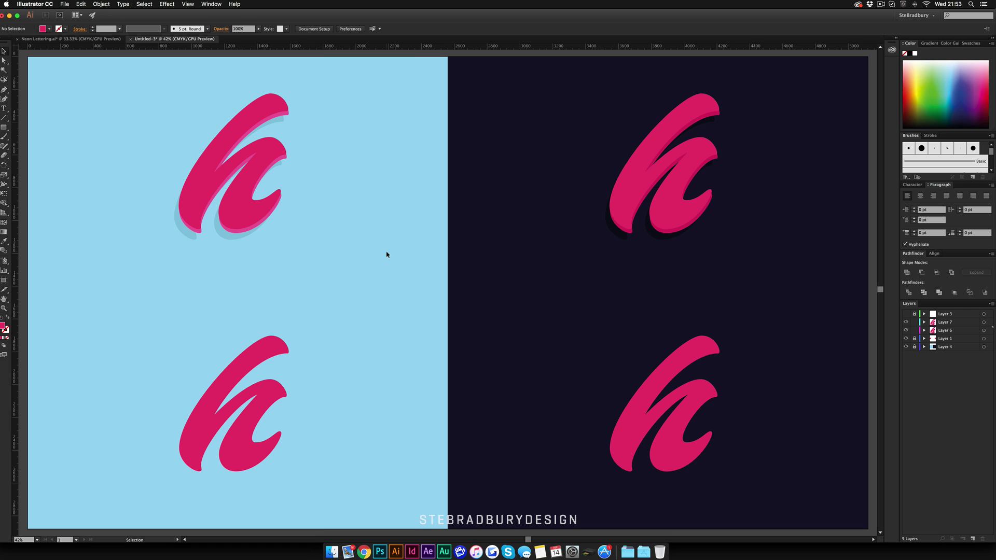
{"action": "scroll", "coordinate": [394, 258], "scroll_direction": "down", "scroll_amount": 5}
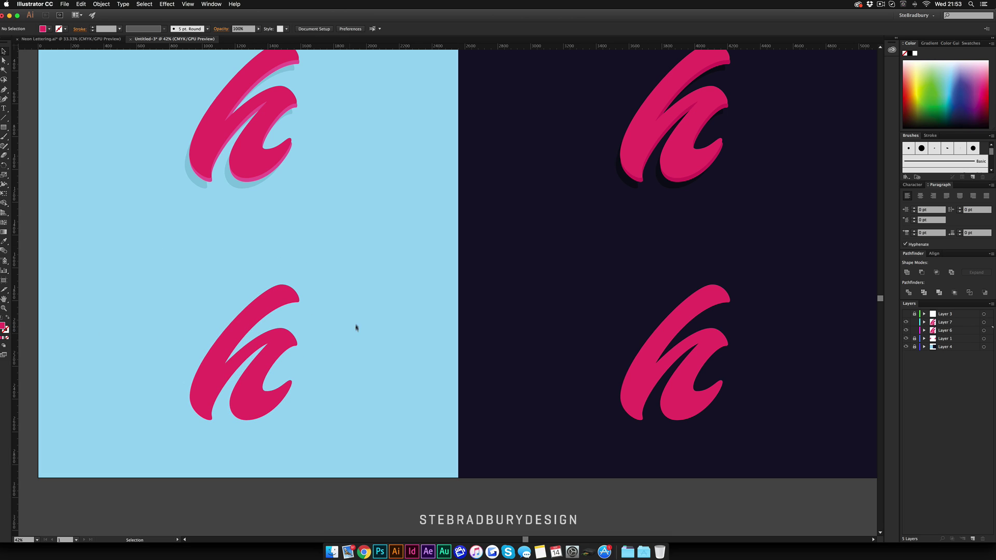
Paste a copy of the lower-left h on Layer 5 and nudge it down-left as a shadow
{"action": "left_click", "coordinate": [226, 369]}
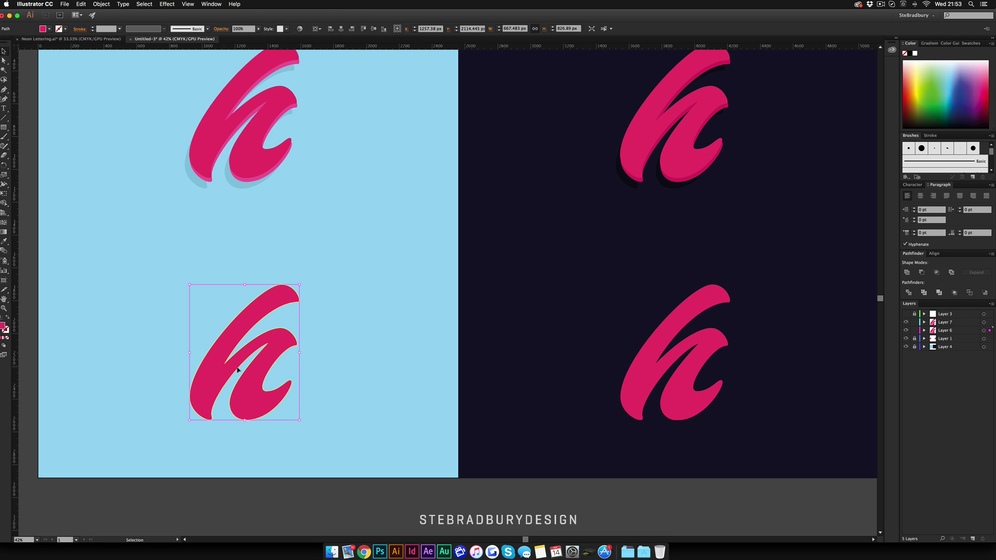
{"action": "left_click", "coordinate": [924, 331]}
{"action": "left_click", "coordinate": [984, 339]}
{"action": "key", "text": "super+f"}
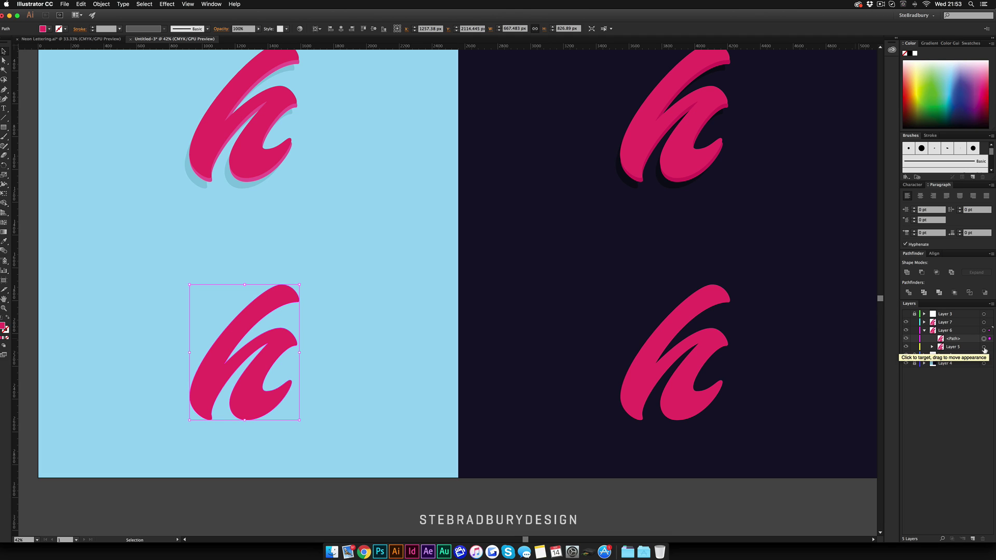
{"action": "left_click", "coordinate": [984, 347]}
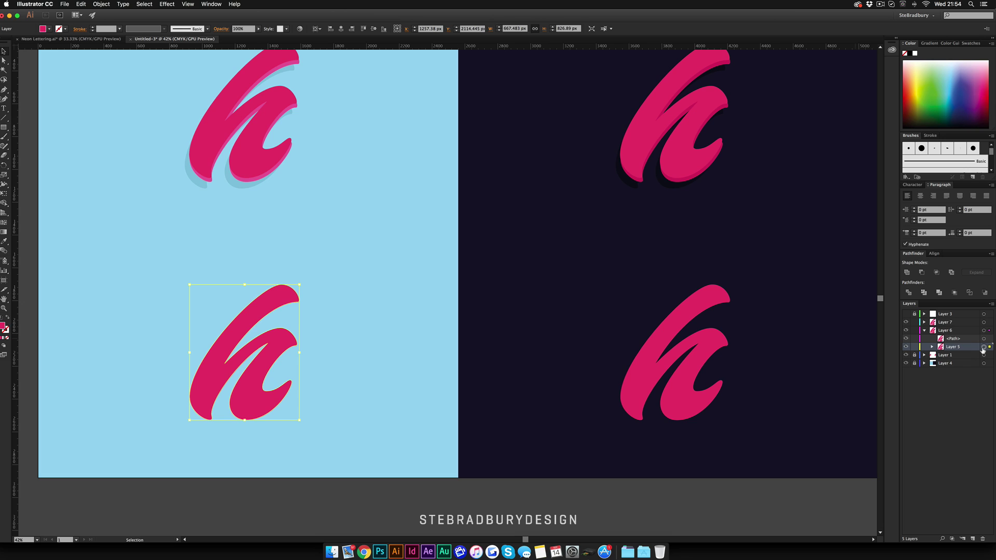
{"action": "key", "text": "shift+Down"}
{"action": "key", "text": "shift+Down"}
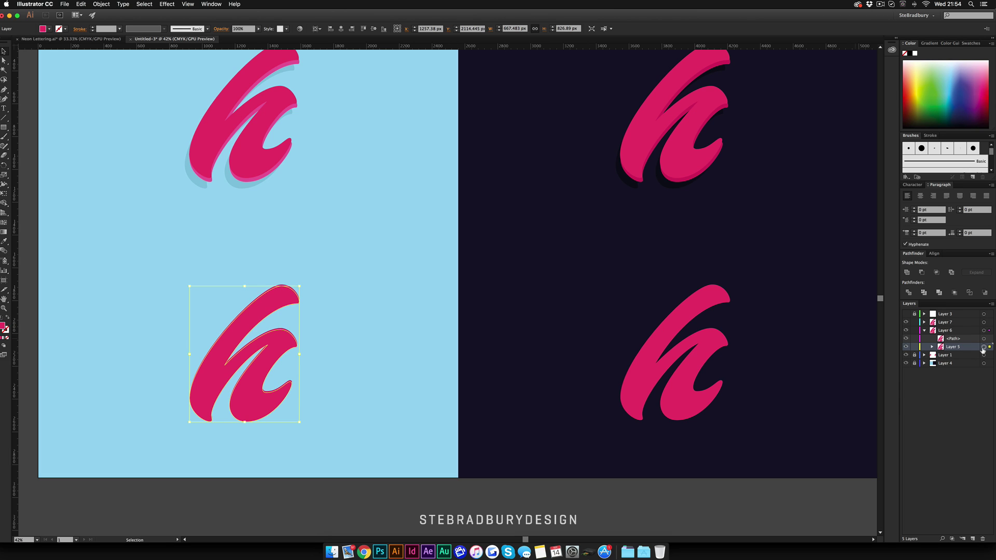
{"action": "key", "text": "shift+Down"}
{"action": "key", "text": "shift+Left"}
{"action": "key", "text": "shift+Left"}
{"action": "key", "text": "shift+Left"}
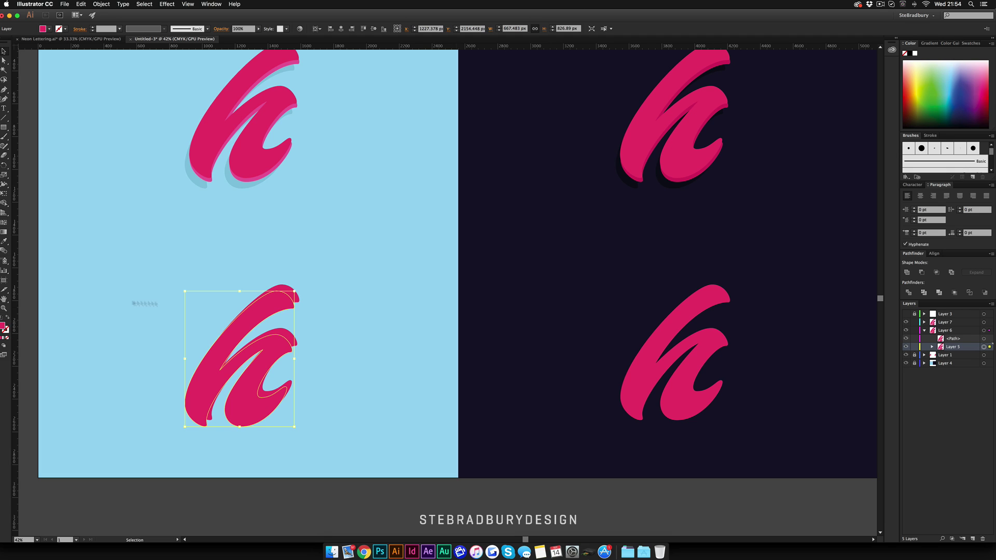
Fill the lower-left h's shadow with the sampled background blue, darkened to #83c5db
{"action": "left_click", "coordinate": [5, 243]}
{"action": "left_click", "coordinate": [141, 275]}
{"action": "left_click", "coordinate": [142, 273]}
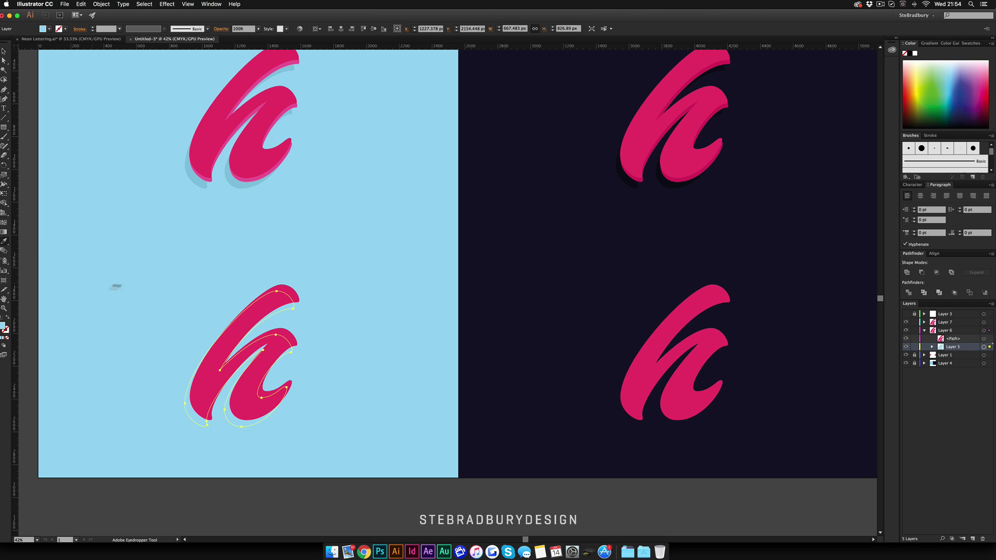
{"action": "double_click", "coordinate": [3, 326]}
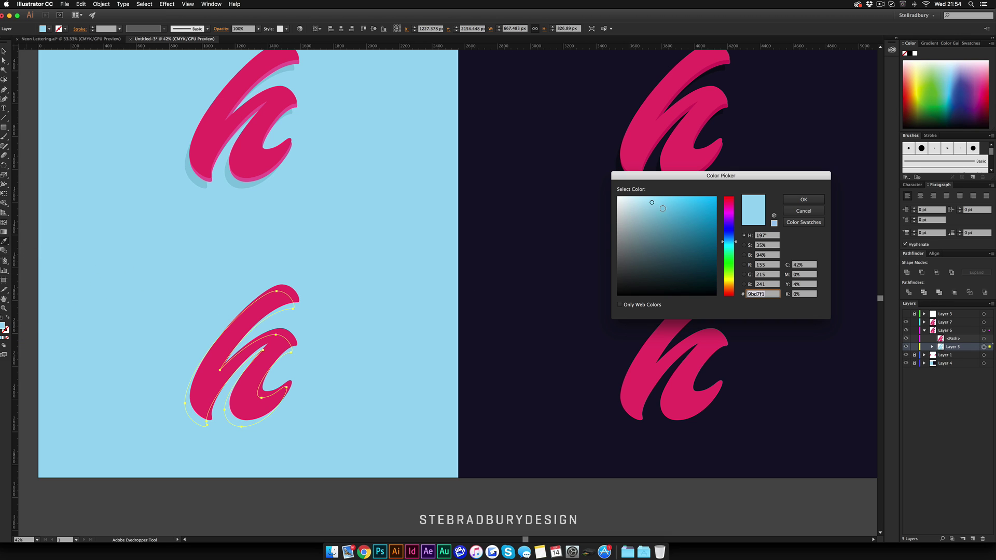
{"action": "left_click_drag", "start_coordinate": [654, 206], "coordinate": [657, 210]}
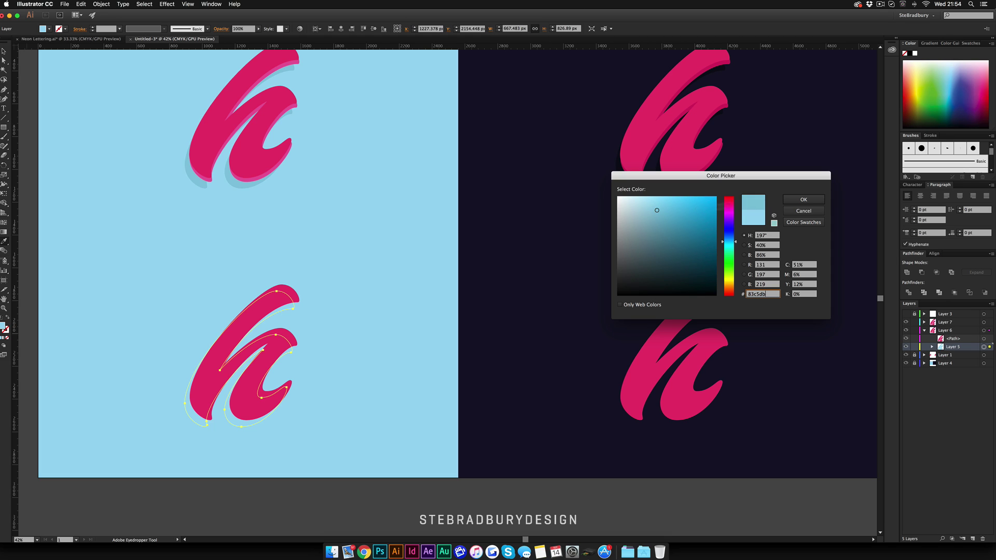
{"action": "left_click", "coordinate": [804, 199]}
{"action": "key", "text": "v"}
{"action": "left_click", "coordinate": [200, 434]}
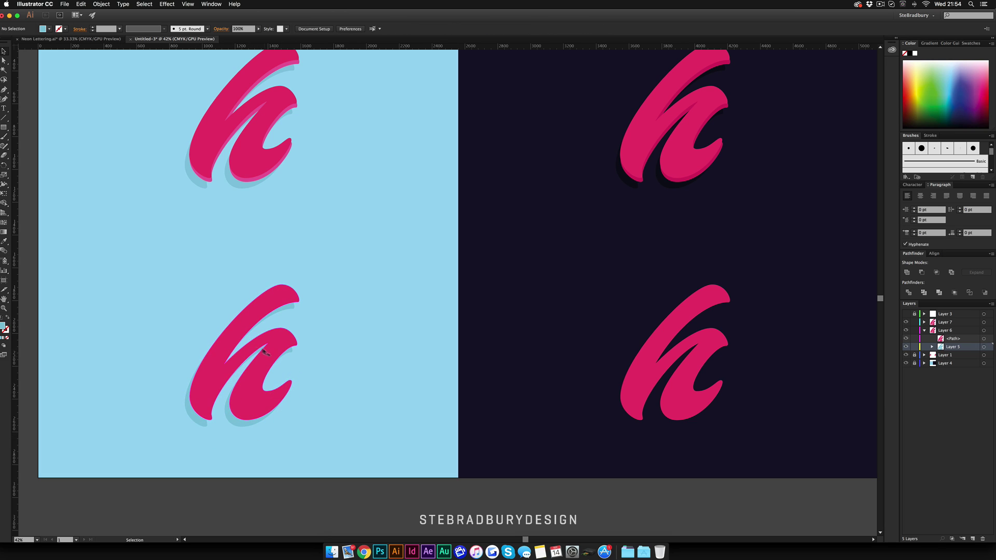
Paste a copy of the lower-left h in front, nudged up and slightly right for a highlight
{"action": "left_click", "coordinate": [247, 404]}
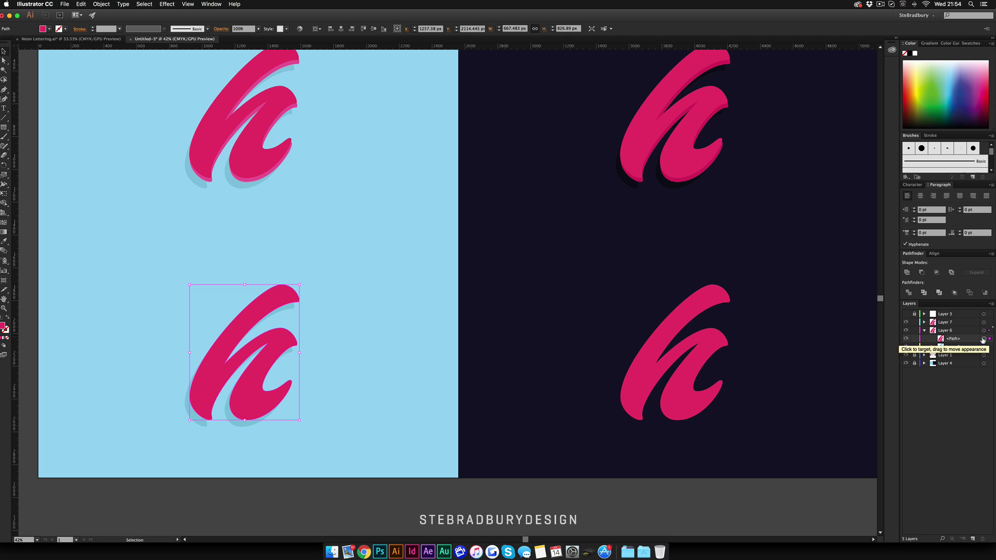
{"action": "key", "text": "super+c"}
{"action": "key", "text": "super+f"}
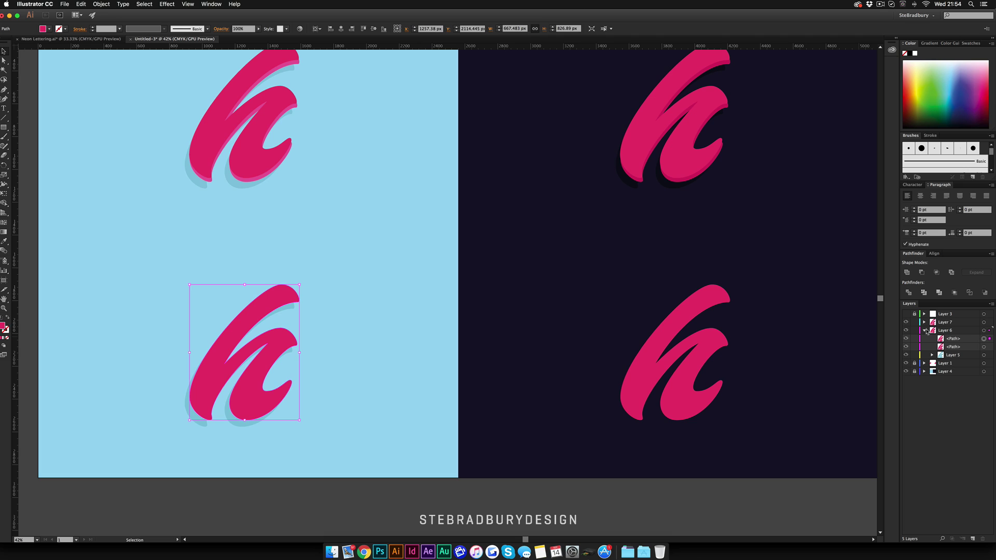
{"action": "key", "text": "shift+Up"}
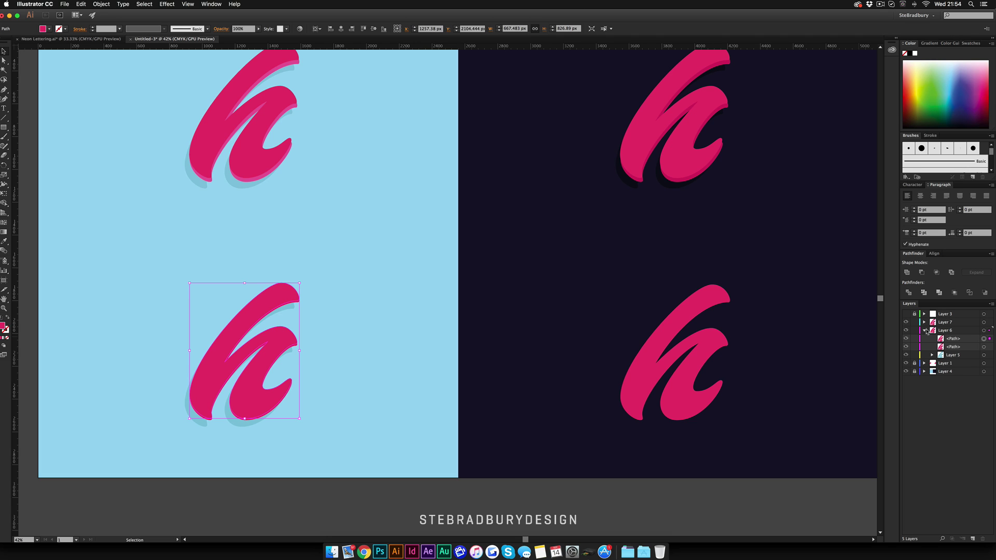
{"action": "key", "text": "shift+Up"}
{"action": "key", "text": "shift+Right"}
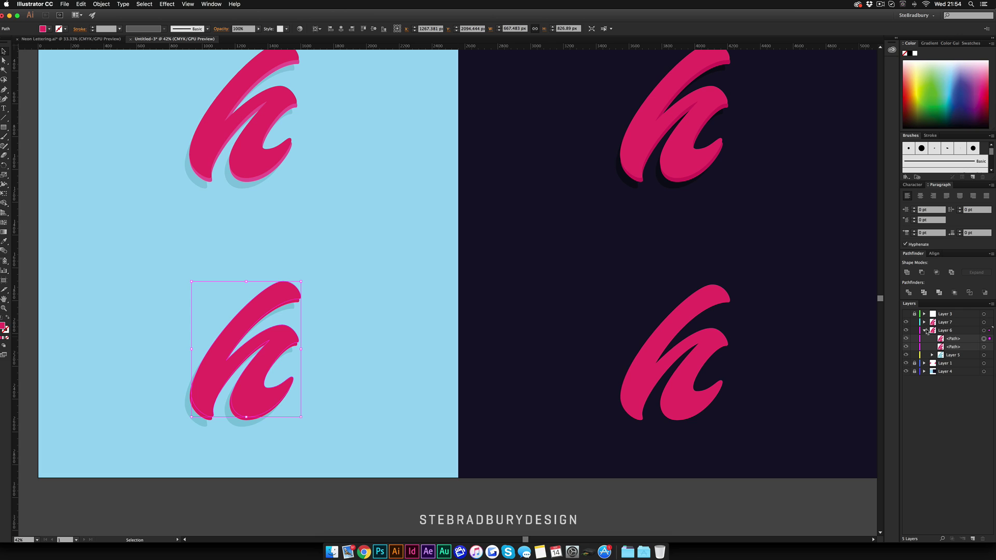
{"action": "left_click", "coordinate": [328, 354]}
{"action": "left_click", "coordinate": [285, 334]}
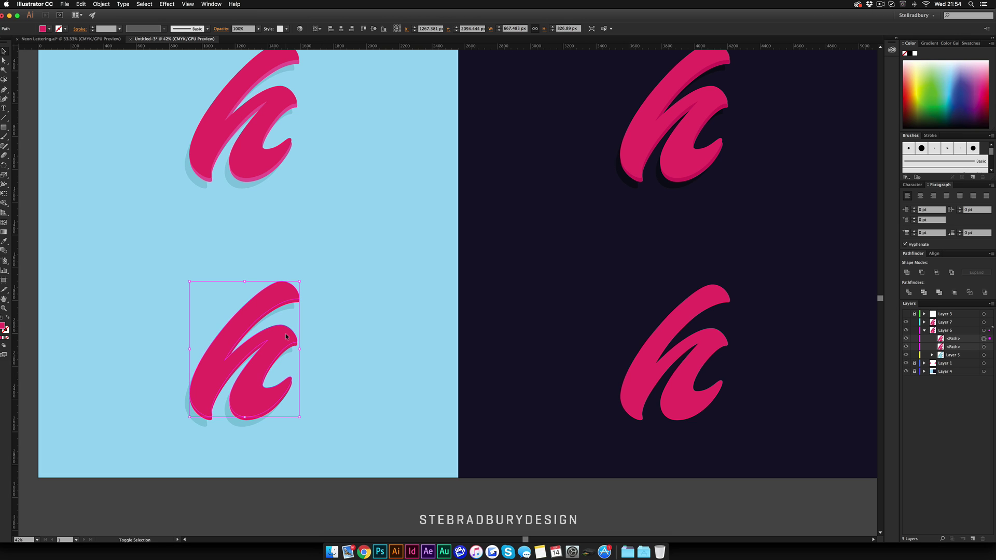
{"action": "key", "text": "Left"}
{"action": "key", "text": "Left"}
{"action": "key", "text": "Left"}
{"action": "key", "text": "Left"}
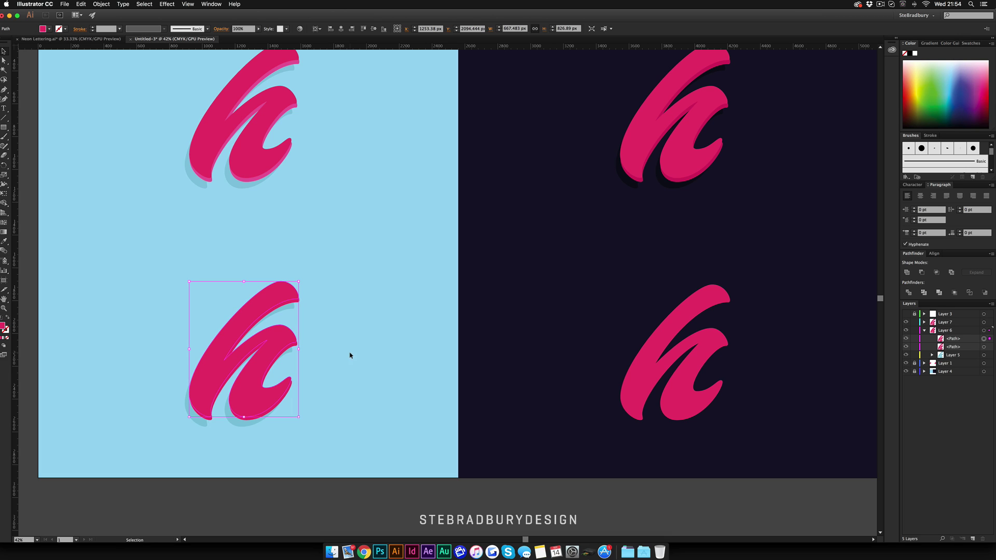
{"action": "left_click", "coordinate": [333, 358]}
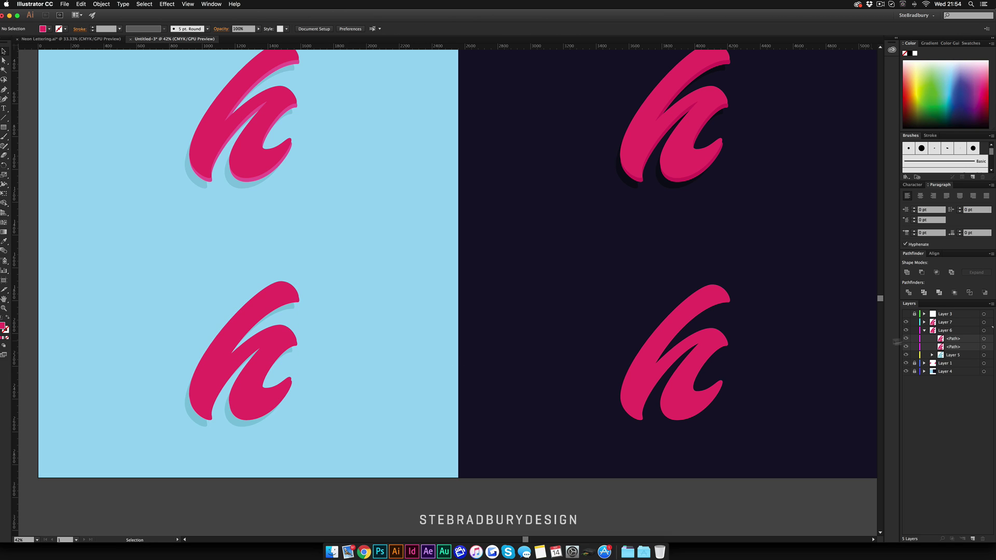
{"action": "left_click", "coordinate": [985, 347]}
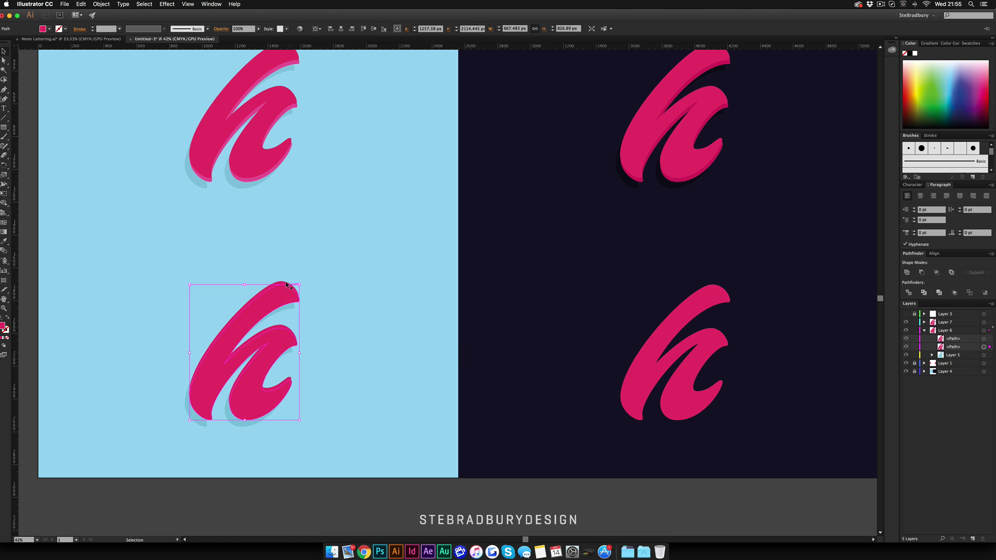
Confirm the highlight copy's pink fill in the Color Picker, then deselect
{"action": "left_click", "coordinate": [3, 241]}
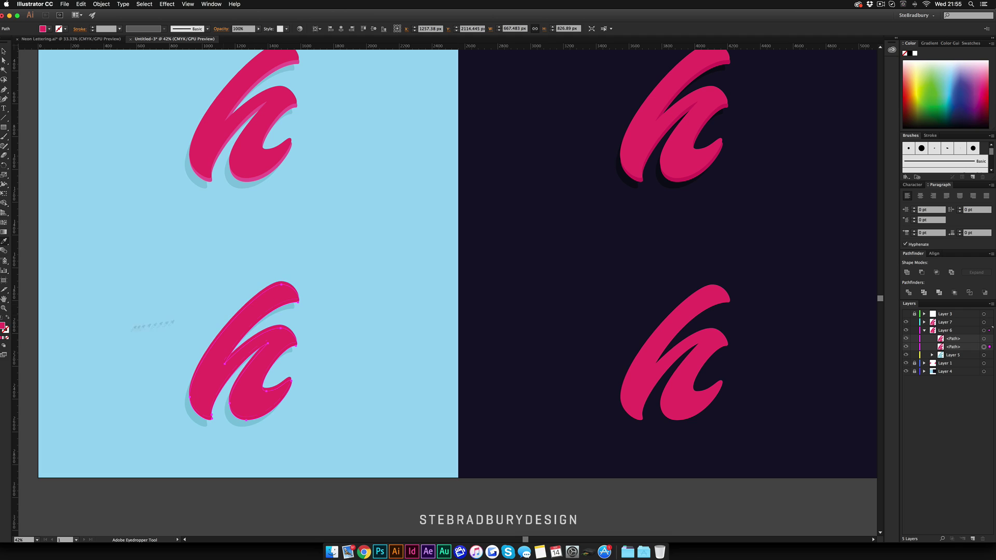
{"action": "double_click", "coordinate": [3, 327]}
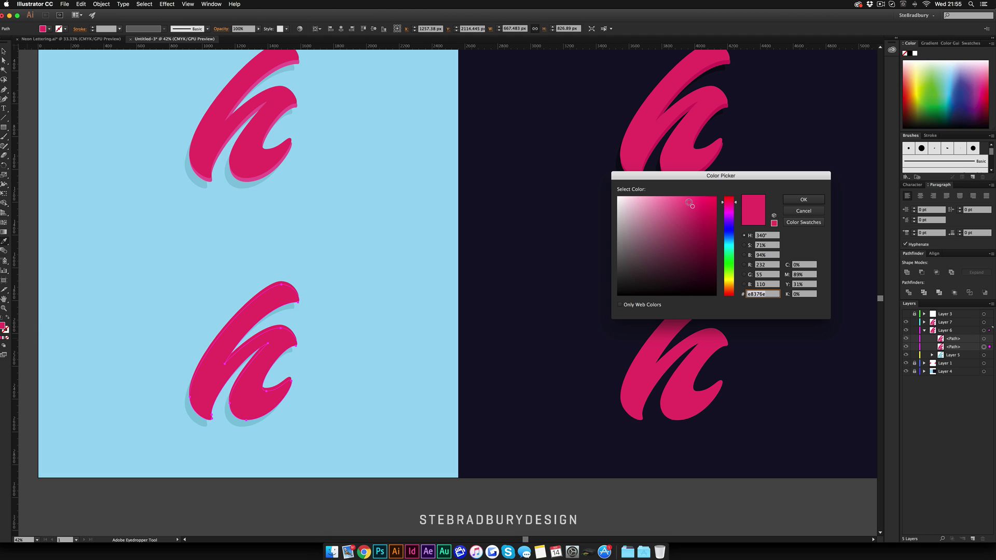
{"action": "left_click", "coordinate": [803, 199]}
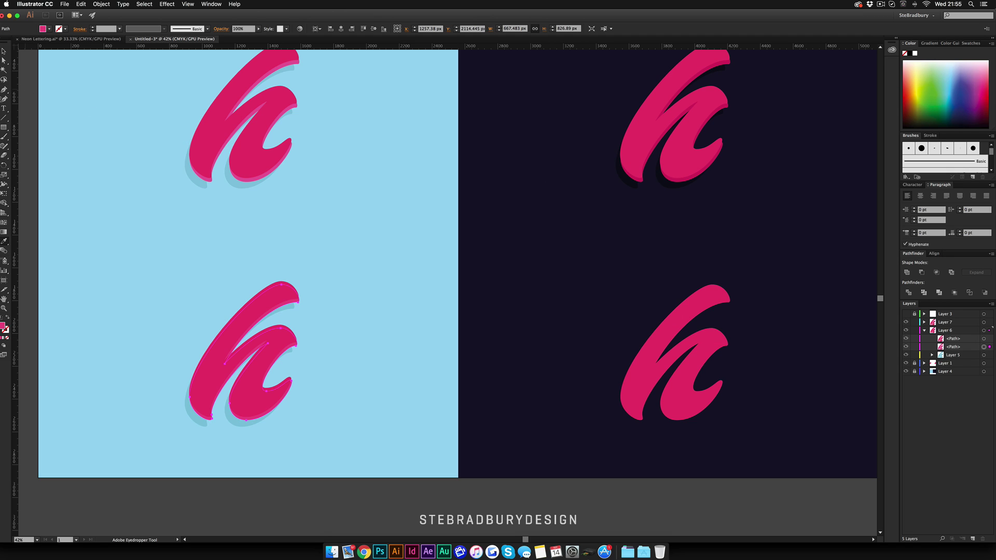
{"action": "left_click", "coordinate": [4, 51]}
{"action": "left_click", "coordinate": [181, 214]}
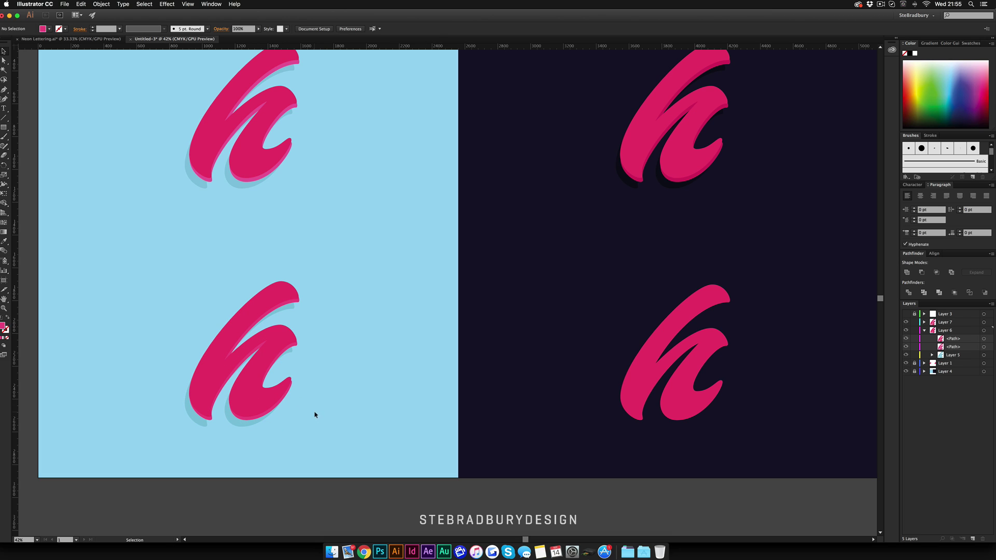
Set the lower pink h on the light-blue artboard to the same pink as the other letters
{"action": "left_click", "coordinate": [291, 346]}
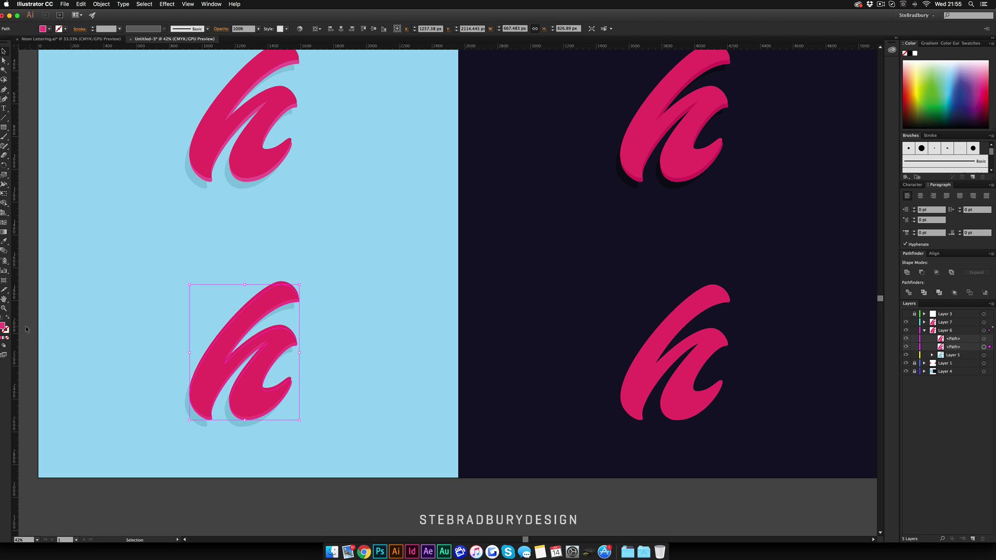
{"action": "key", "text": "i"}
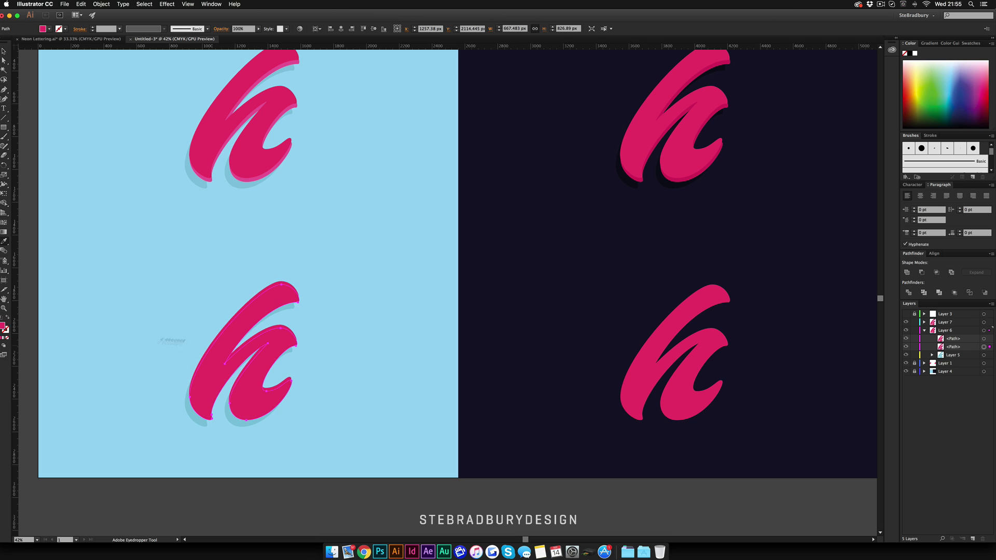
{"action": "double_click", "coordinate": [3, 326]}
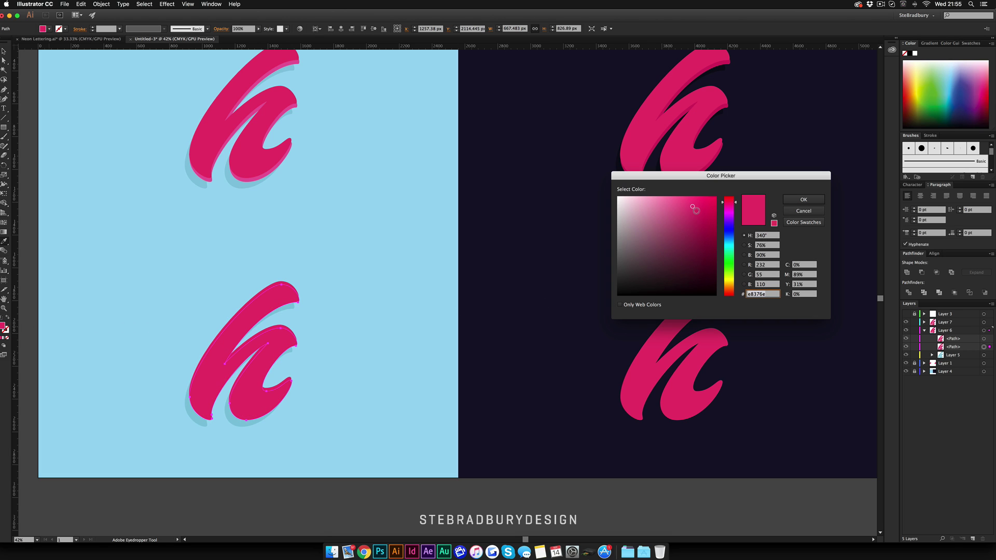
{"action": "left_click", "coordinate": [803, 199]}
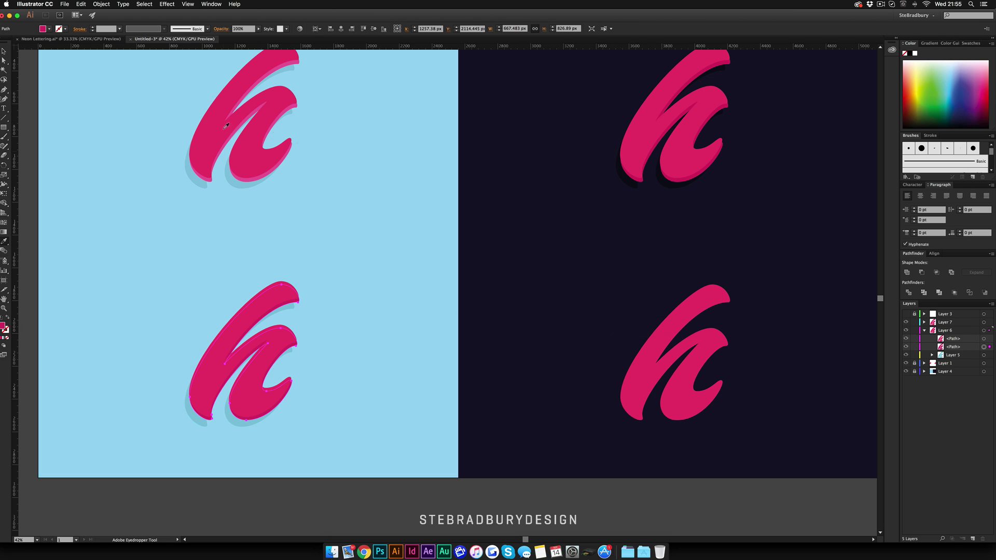
{"action": "key", "text": "v"}
{"action": "left_click", "coordinate": [82, 245]}
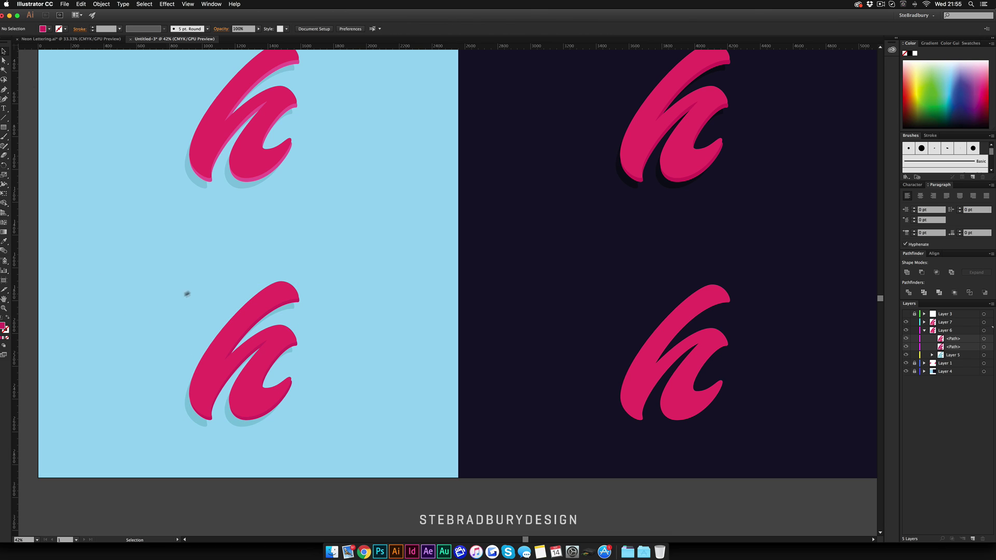
{"action": "scroll", "coordinate": [273, 197], "scroll_direction": "up", "scroll_amount": 3}
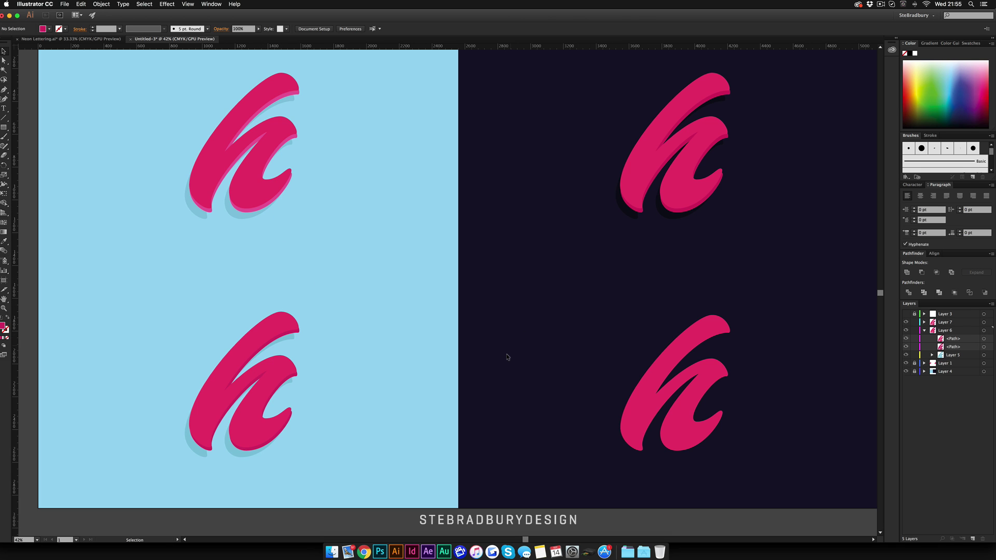
{"action": "scroll", "coordinate": [267, 358], "scroll_direction": "right", "scroll_amount": 5}
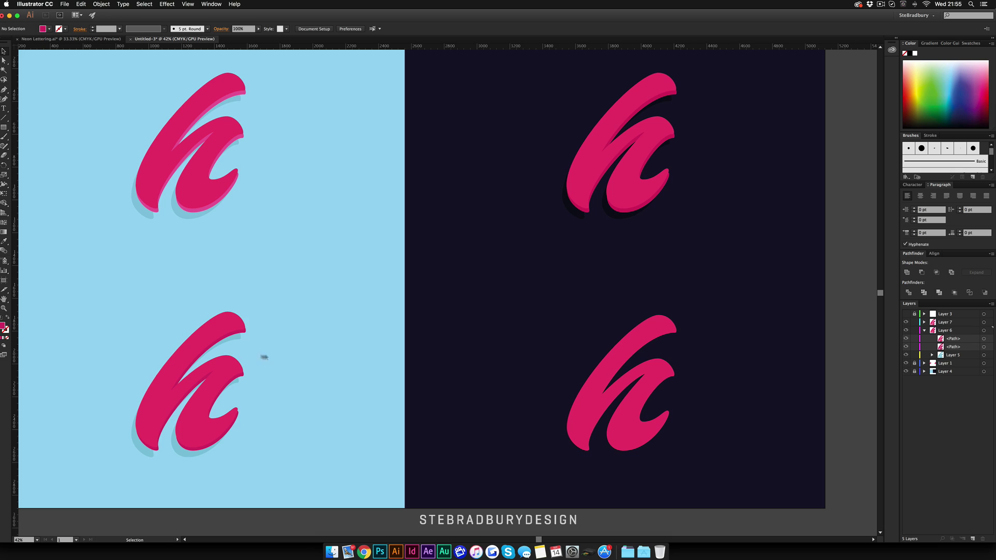
{"action": "scroll", "coordinate": [265, 357], "scroll_direction": "right", "scroll_amount": 5}
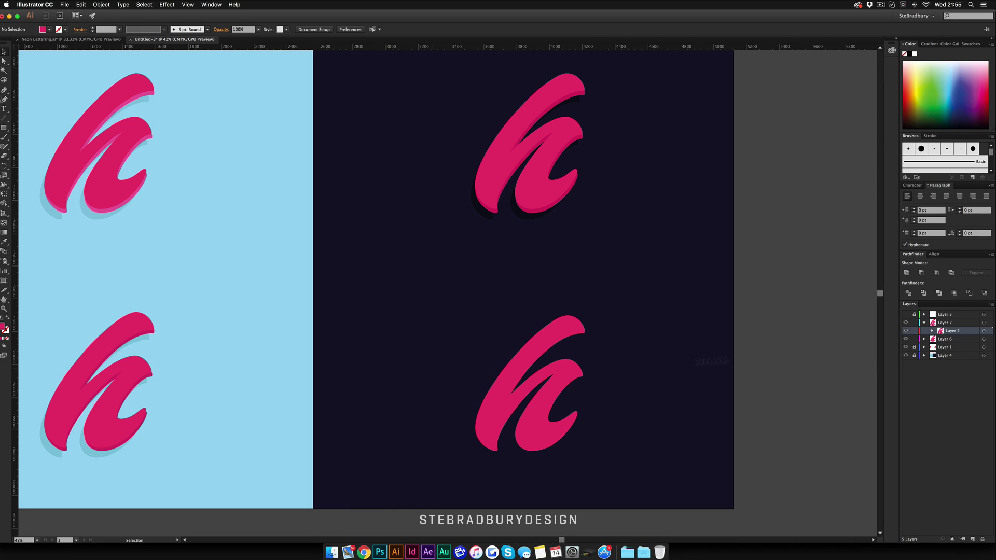
Paste a copy of the lower-right h on navy in front, nudged slightly left
{"action": "left_click_drag", "start_coordinate": [925, 330], "coordinate": [976, 322]}
{"action": "left_click", "coordinate": [540, 405]}
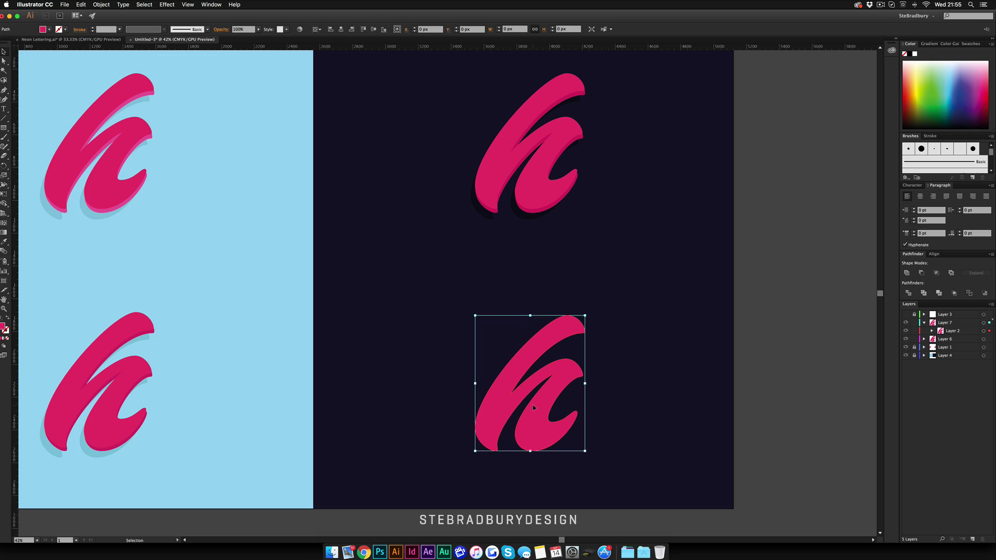
{"action": "key", "text": "a"}
{"action": "key", "text": "super+c"}
{"action": "key", "text": "super+f"}
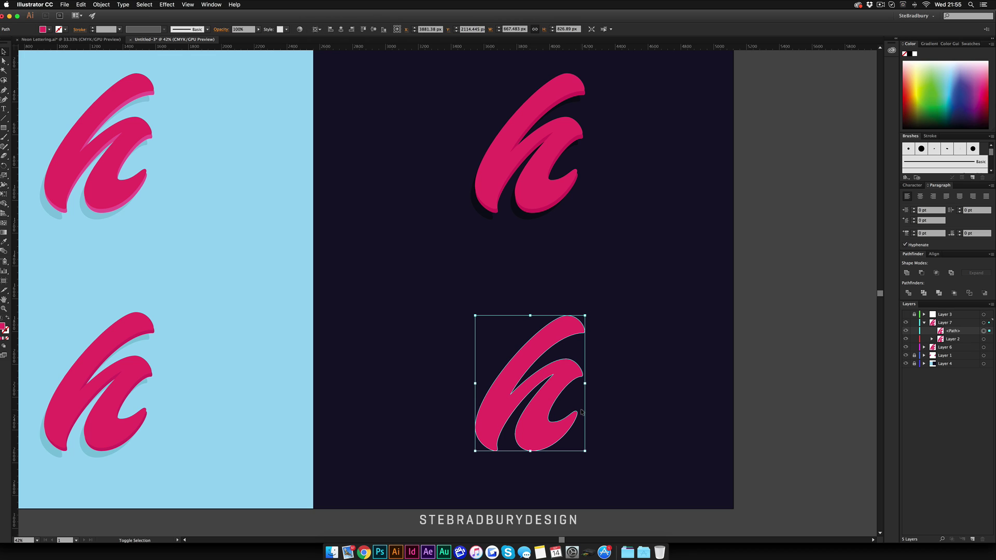
{"action": "key", "text": "shift+Left"}
{"action": "key", "text": "shift+Left"}
{"action": "key", "text": "shift+Left"}
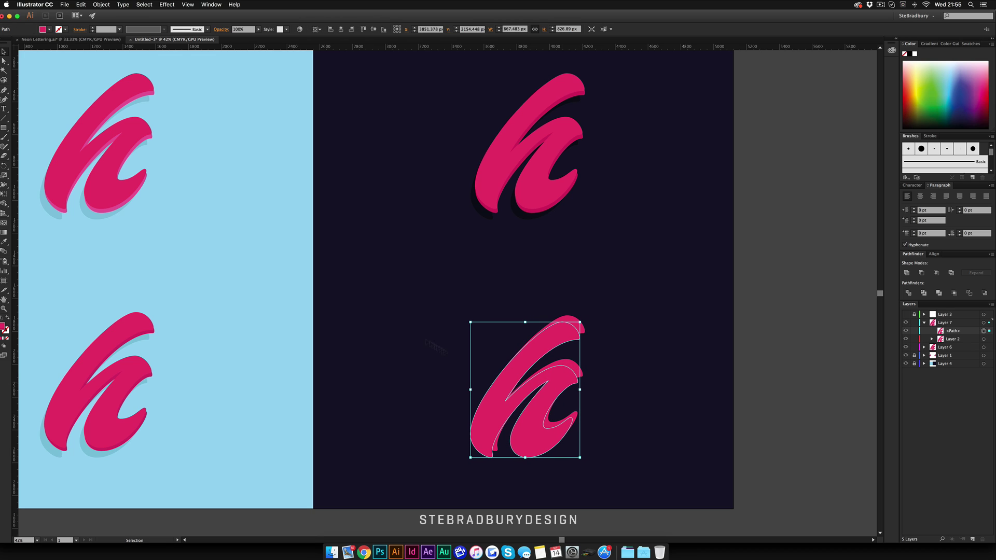
Fill the copy with dark navy #0a0a19, move it behind the pink h, and nudge it down
{"action": "left_click", "coordinate": [4, 242]}
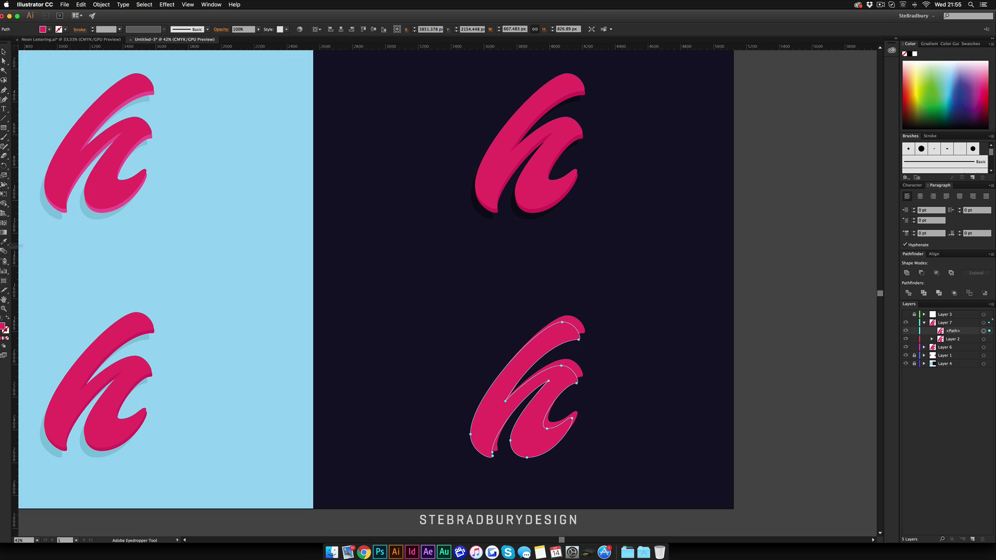
{"action": "left_click", "coordinate": [327, 240]}
{"action": "double_click", "coordinate": [3, 326]}
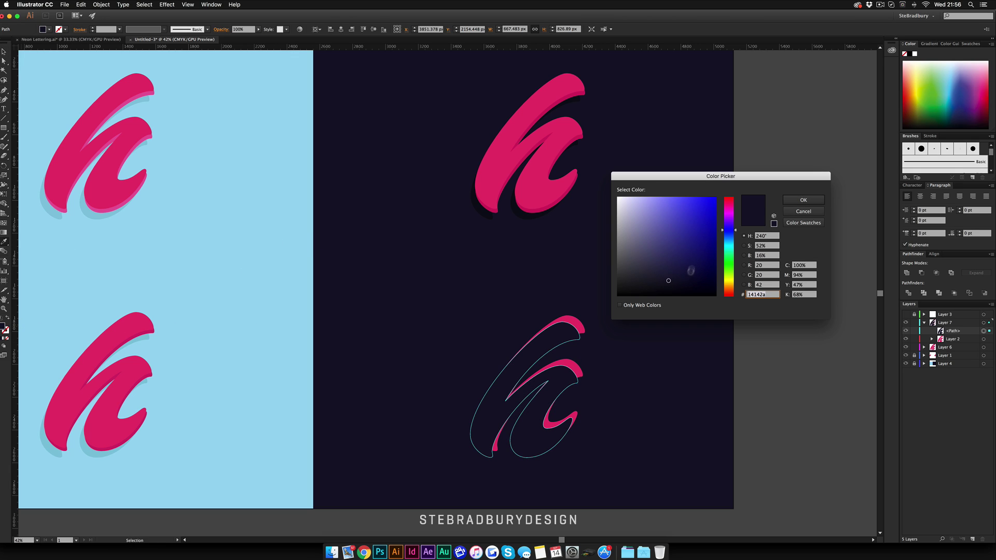
{"action": "left_click_drag", "start_coordinate": [675, 284], "coordinate": [679, 286]}
{"action": "left_click", "coordinate": [808, 201]}
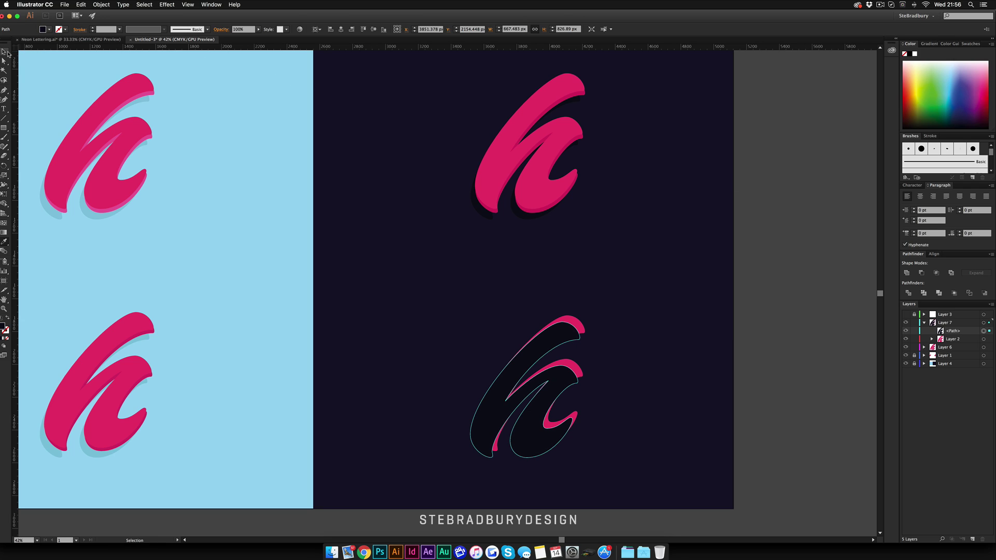
{"action": "left_click_drag", "start_coordinate": [954, 334], "coordinate": [956, 341]}
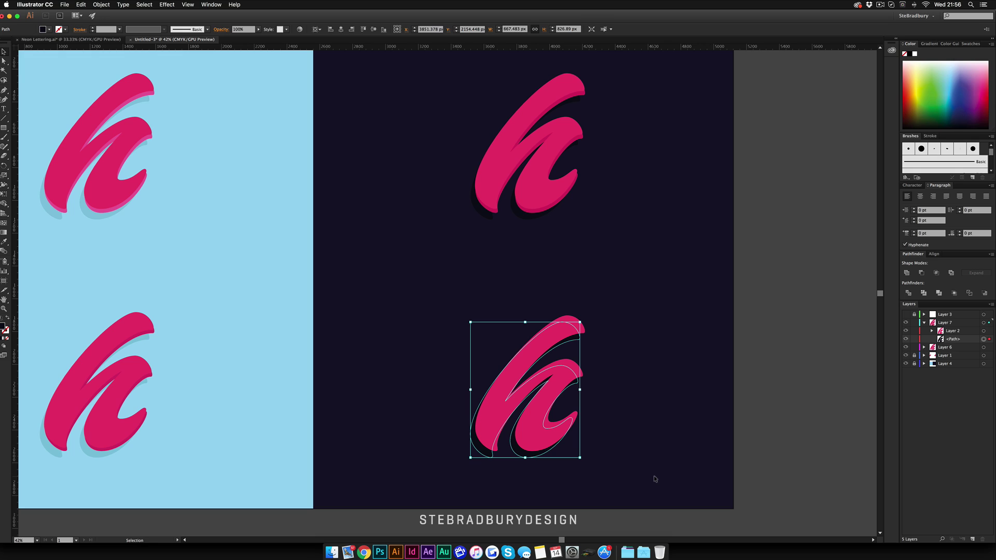
{"action": "key", "text": "shift+Down"}
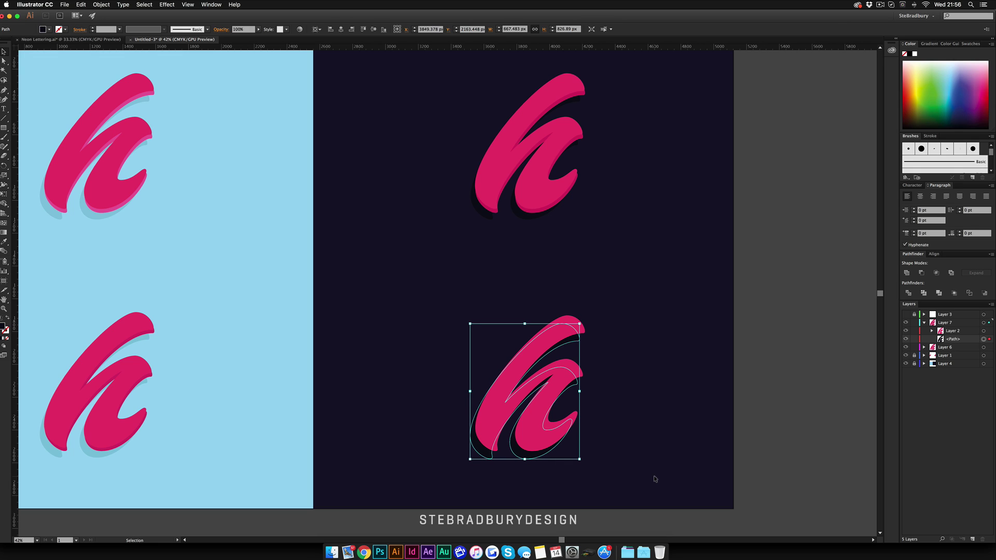
{"action": "left_click", "coordinate": [655, 478]}
Paste a copy of the lower-right pink h in front, nudged slightly up and left
{"action": "left_click", "coordinate": [542, 431]}
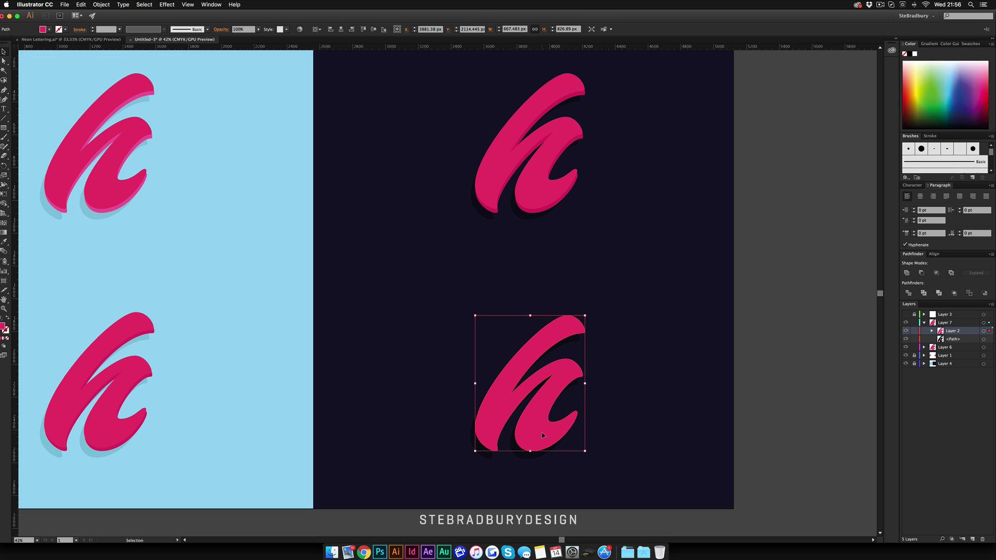
{"action": "key", "text": "a"}
{"action": "key", "text": "super+c"}
{"action": "key", "text": "super+f"}
{"action": "key", "text": "v"}
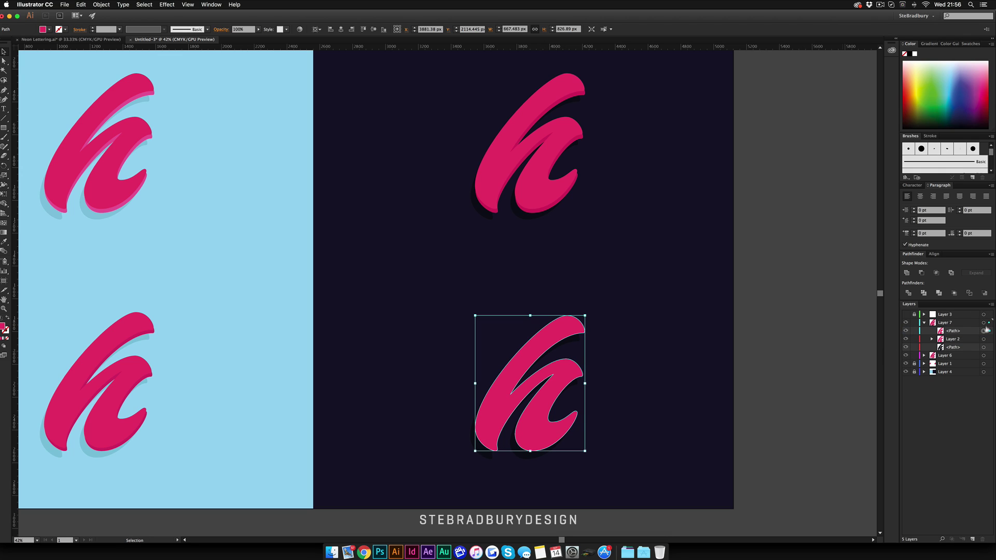
{"action": "key", "text": "shift+Up"}
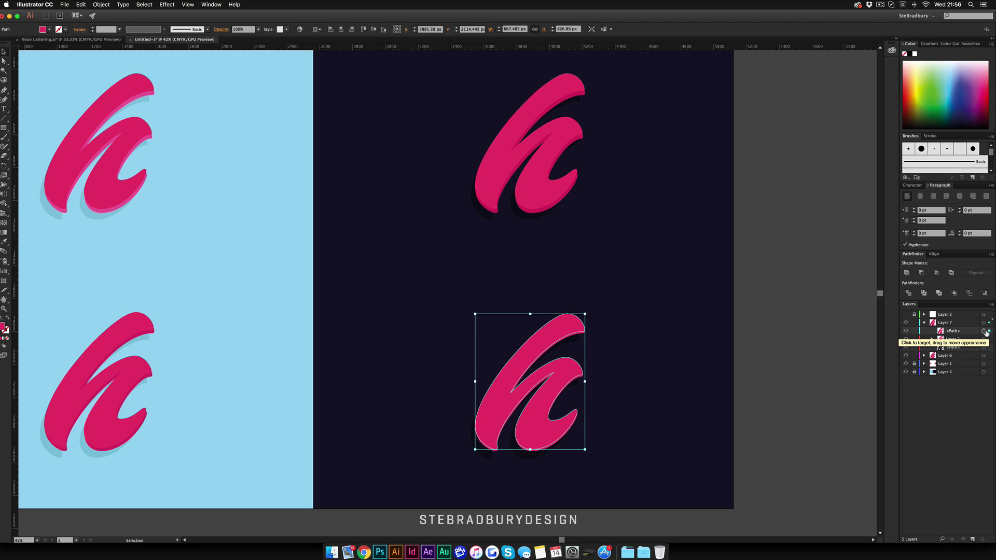
{"action": "key", "text": "shift+Left"}
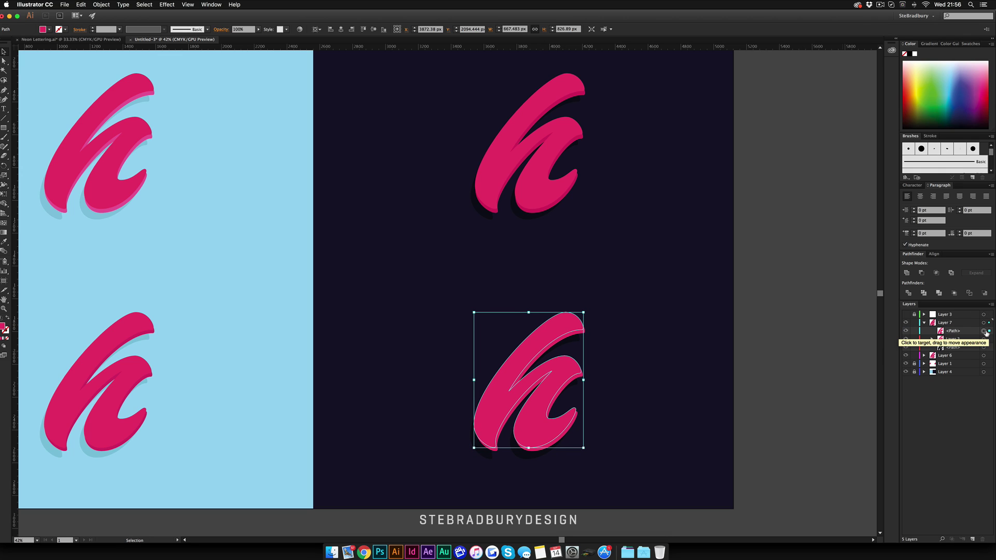
{"action": "left_click", "coordinate": [984, 338]}
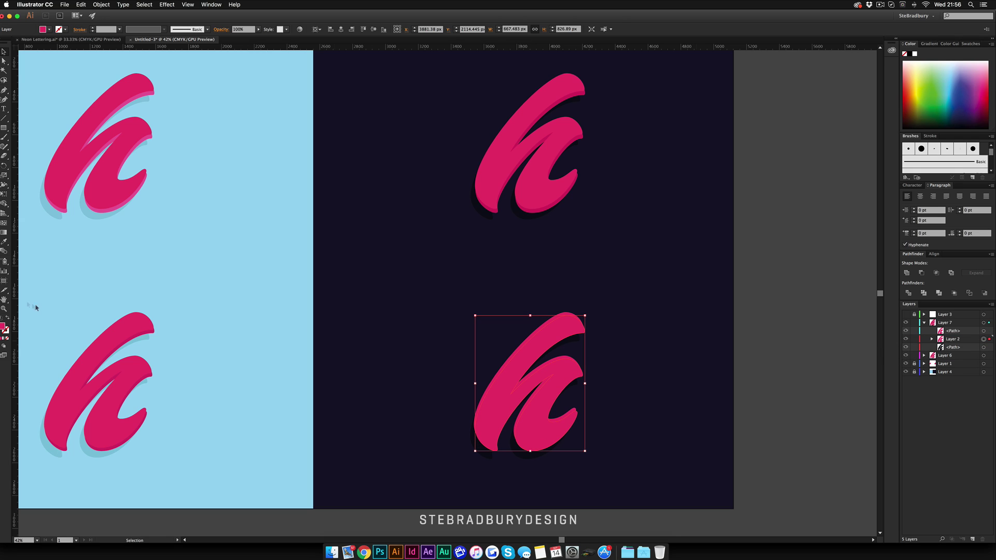
Darken the underlying lower-right h's fill to pink #ce2965
{"action": "double_click", "coordinate": [3, 326]}
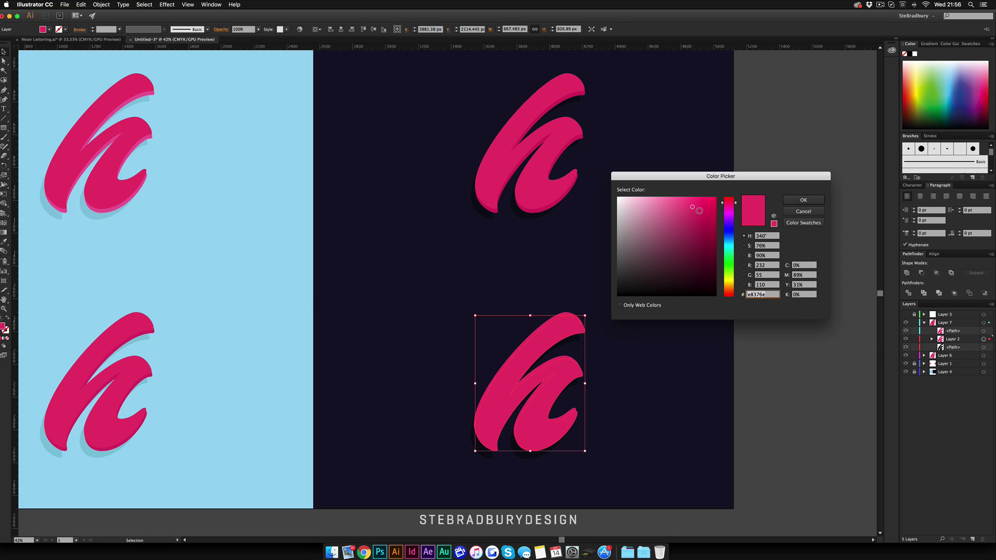
{"action": "left_click_drag", "start_coordinate": [695, 214], "coordinate": [697, 215]}
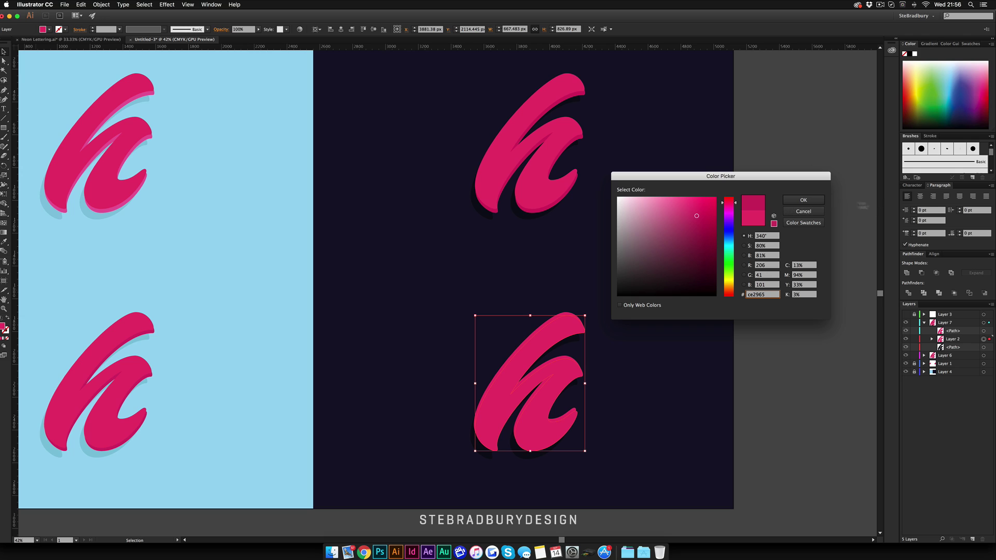
{"action": "left_click", "coordinate": [803, 199]}
{"action": "left_click", "coordinate": [680, 324]}
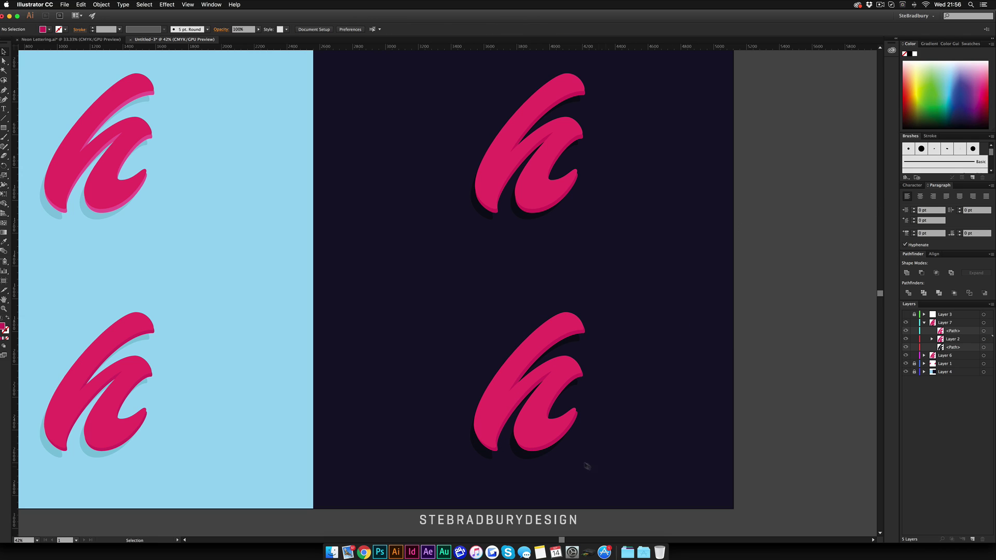
Lighten the front copy of the h to brighter pink #e84989
{"action": "left_click", "coordinate": [574, 426]}
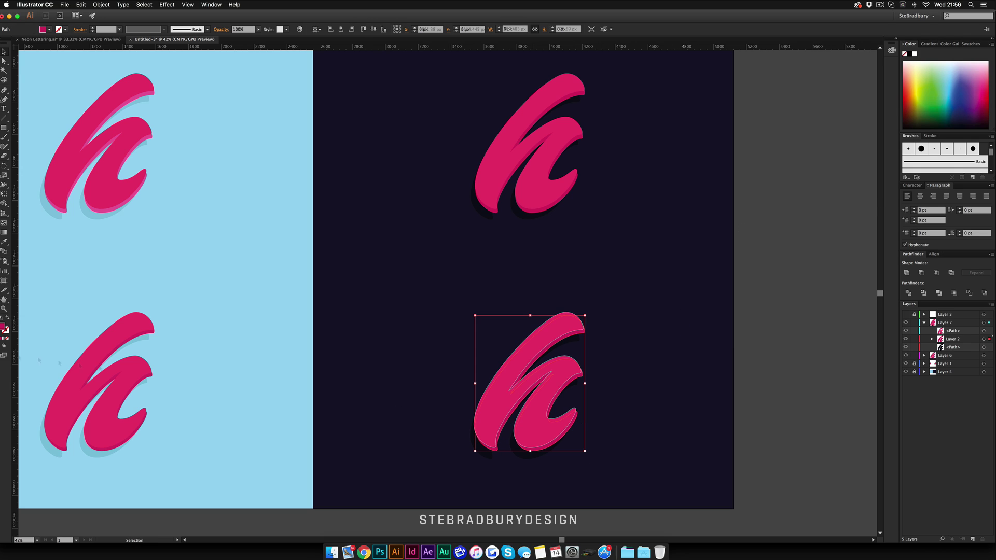
{"action": "double_click", "coordinate": [3, 327]}
{"action": "left_click_drag", "start_coordinate": [678, 206], "coordinate": [686, 206]}
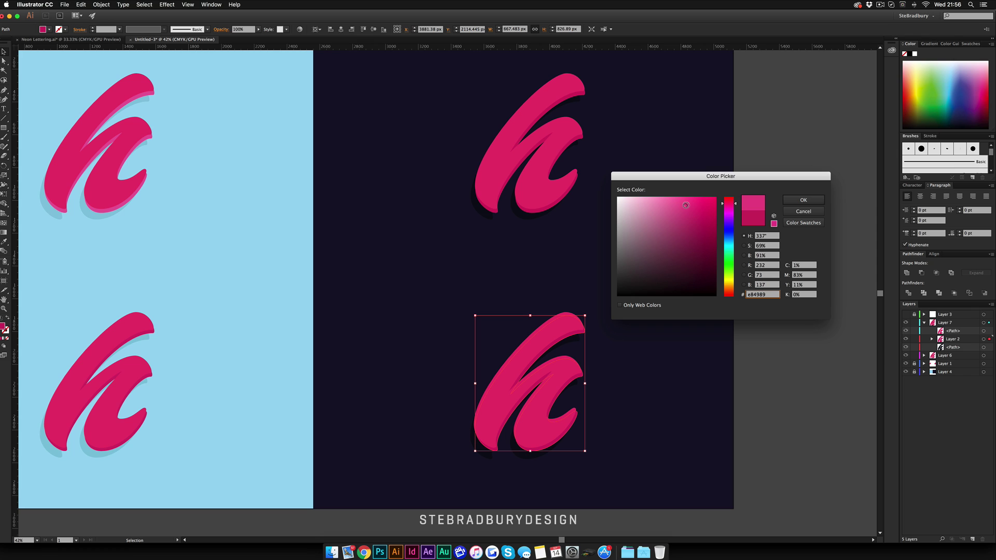
{"action": "left_click", "coordinate": [803, 200]}
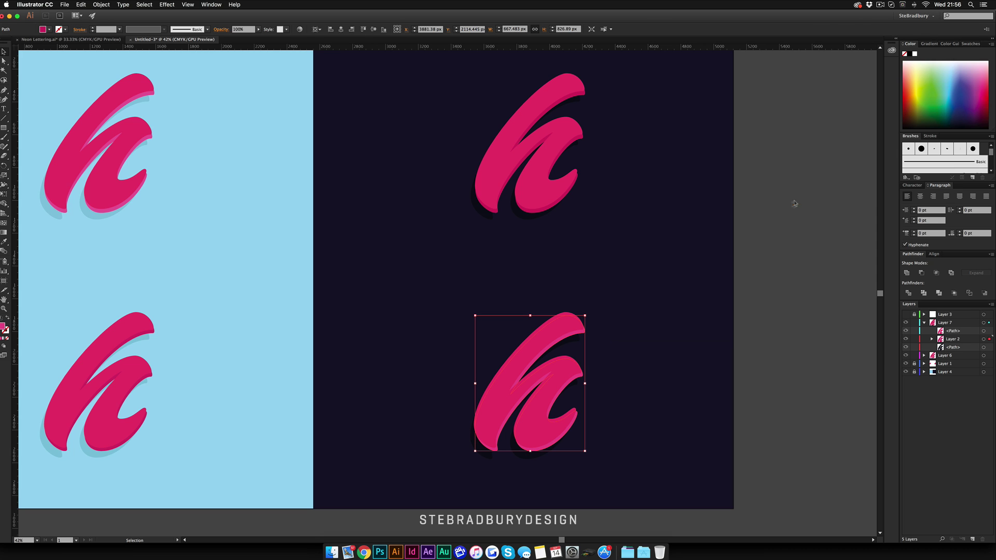
{"action": "left_click", "coordinate": [668, 348]}
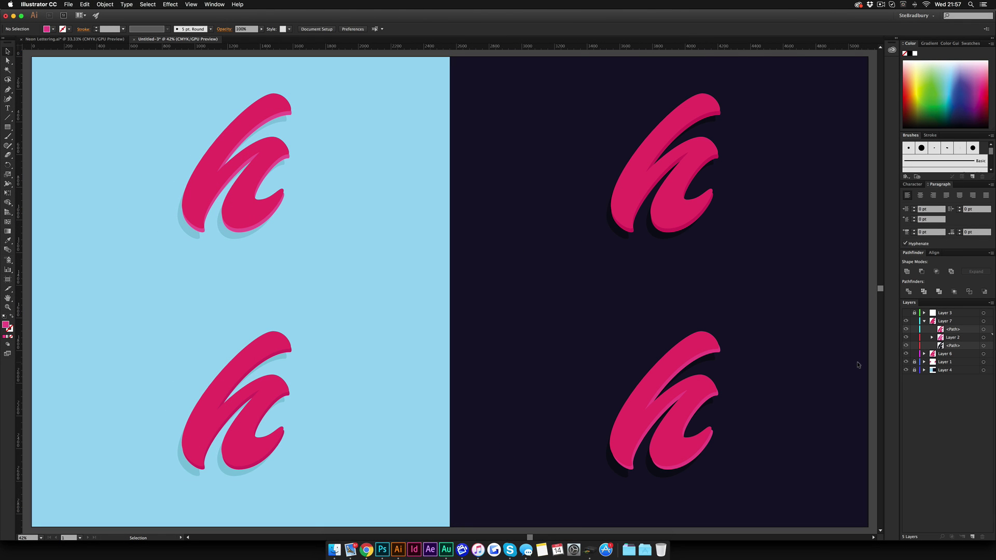